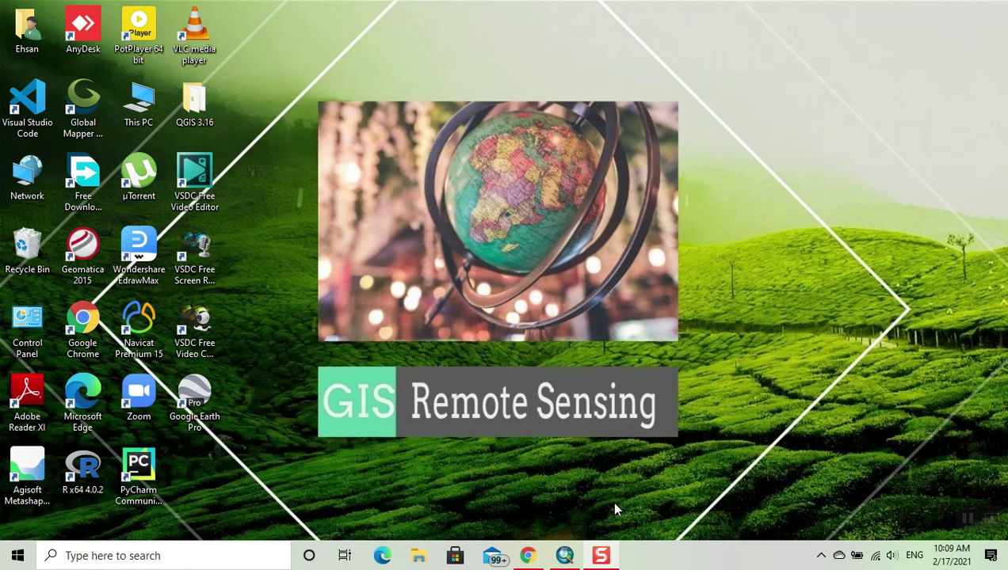
Restore the contur ArcMap window from the taskbar to show the Contour_tif6 contour lines.
click(566, 556)
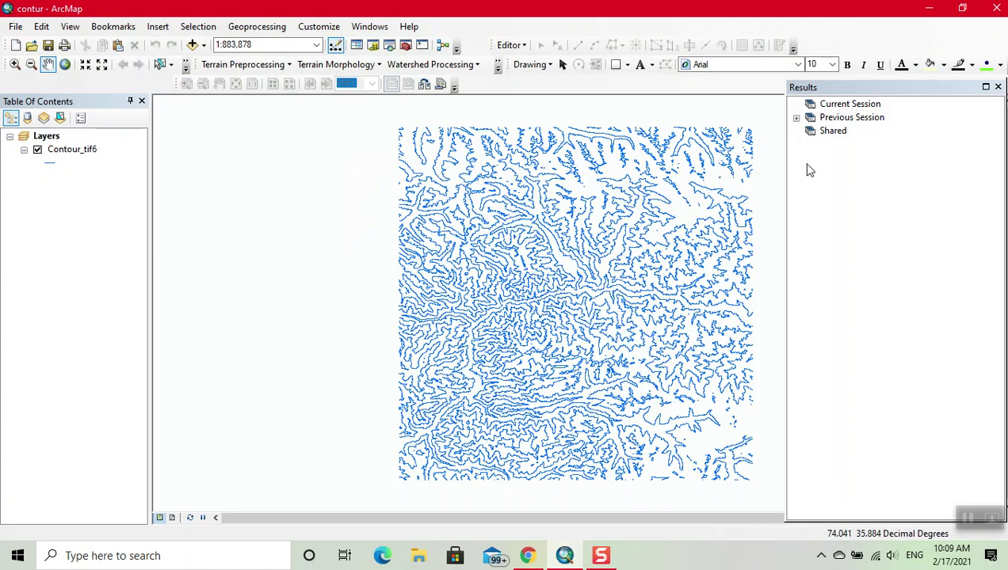
Close the Results window and bring up ArcToolbox.
click(997, 87)
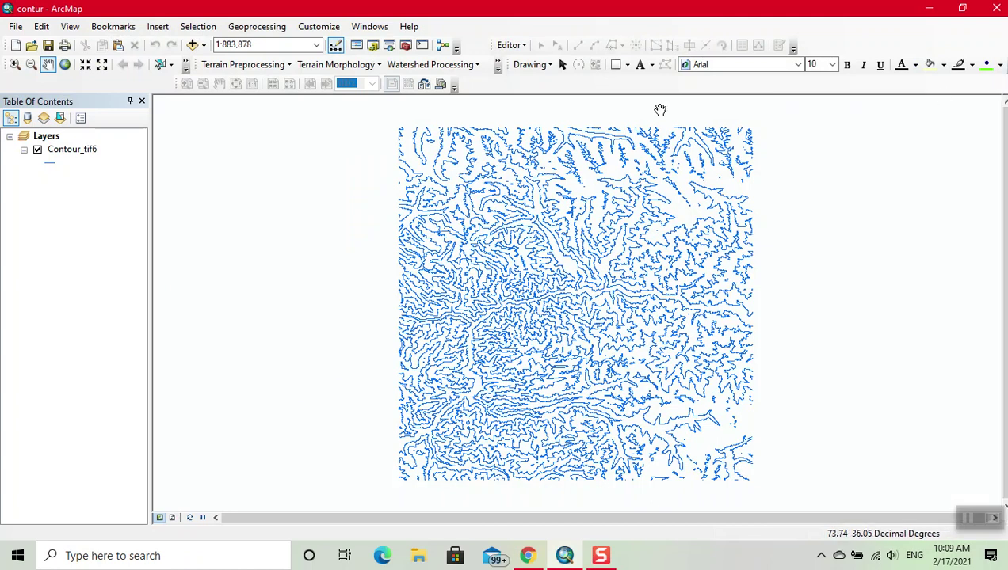
click(405, 46)
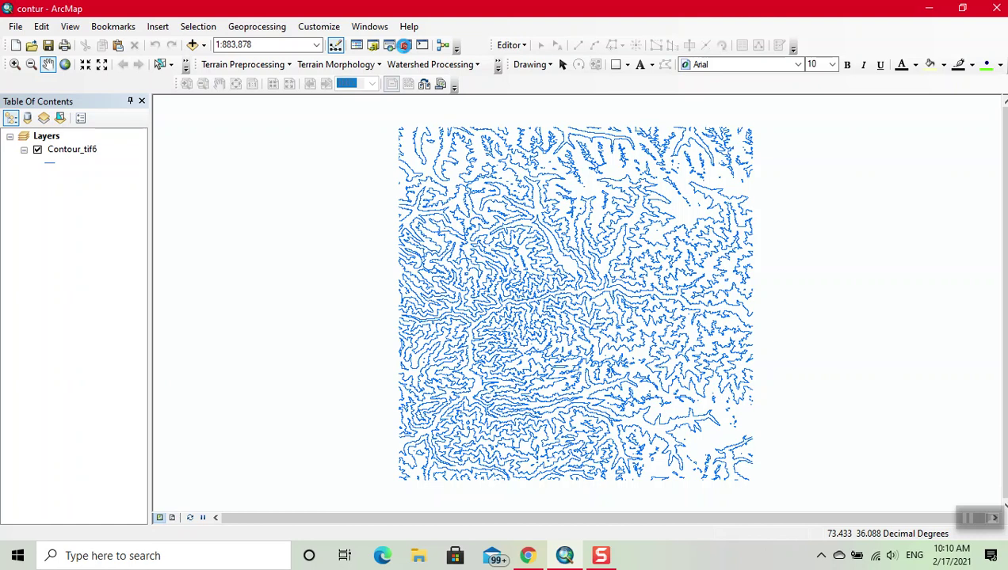
Open the Create TIN tool from 3D Analyst Tools > Data Management > TIN.
click(404, 45)
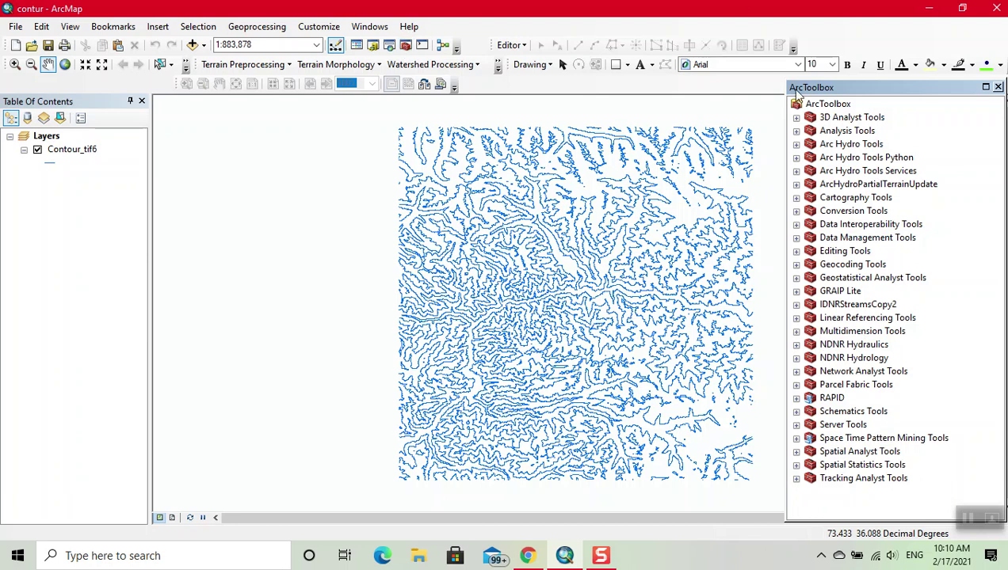
click(795, 117)
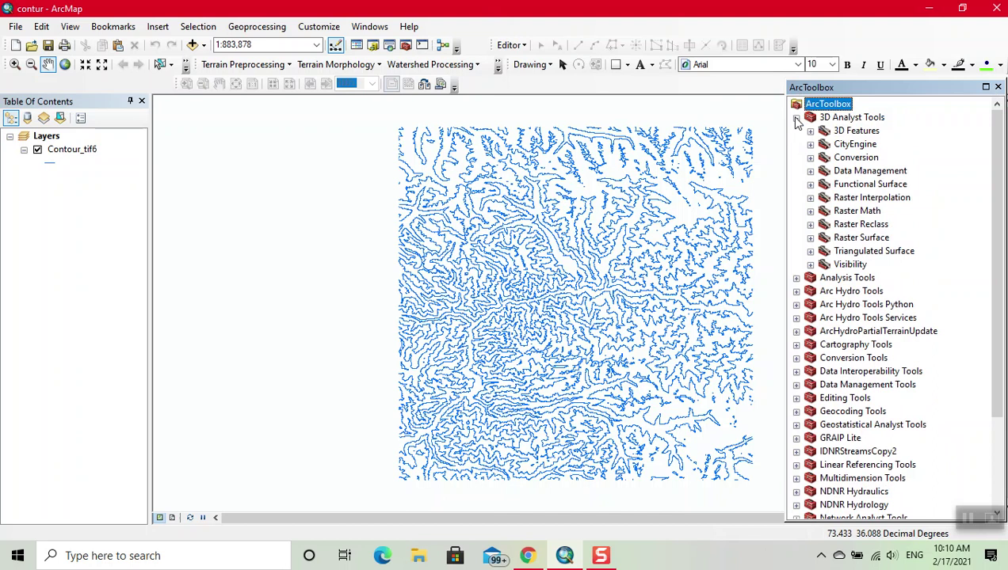
click(809, 171)
click(823, 211)
click(875, 240)
double_click(874, 239)
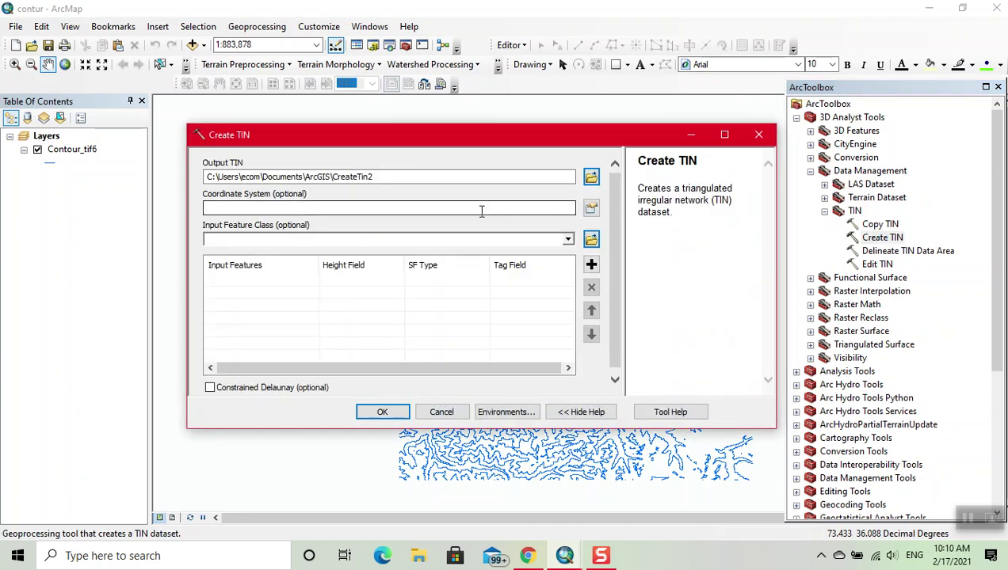
Set the output TIN coordinate system to WGS 1984 UTM Zone 42N.
click(591, 209)
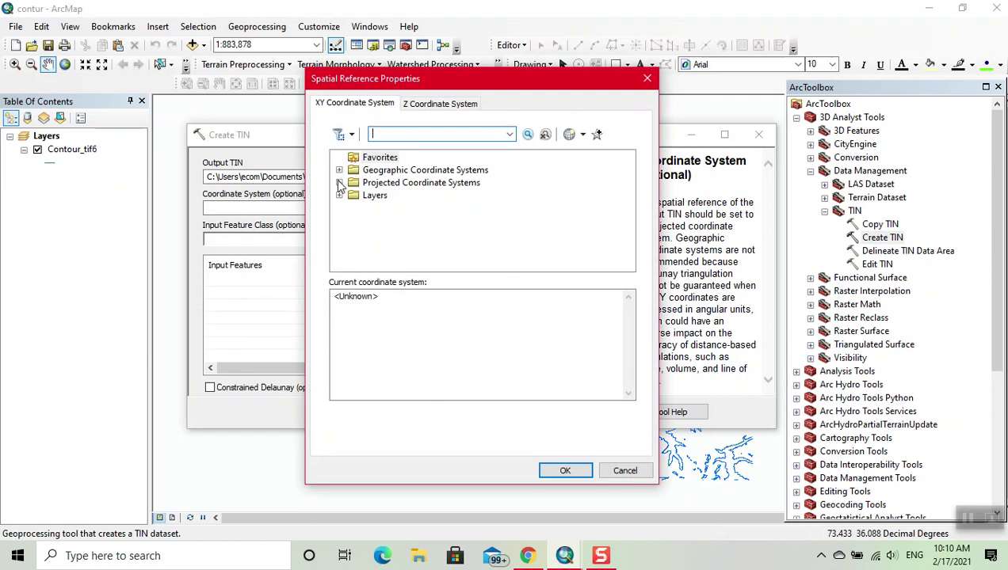
click(338, 183)
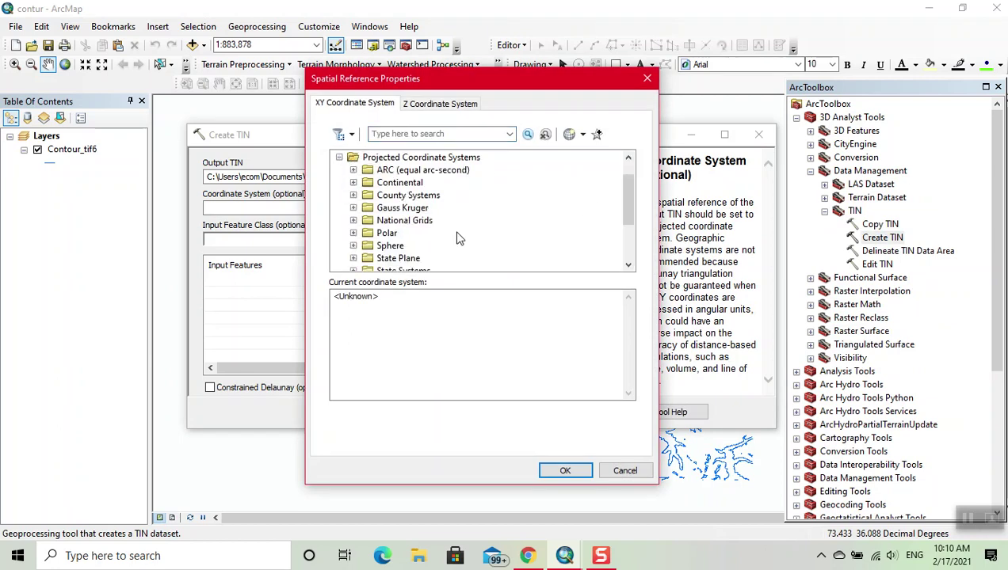
scroll(458, 238, down, 2)
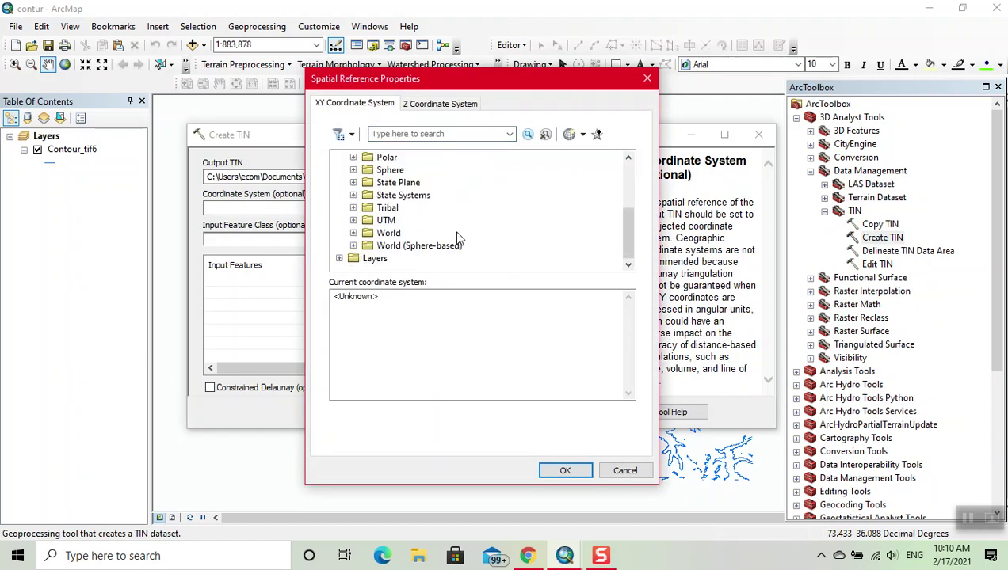
click(354, 221)
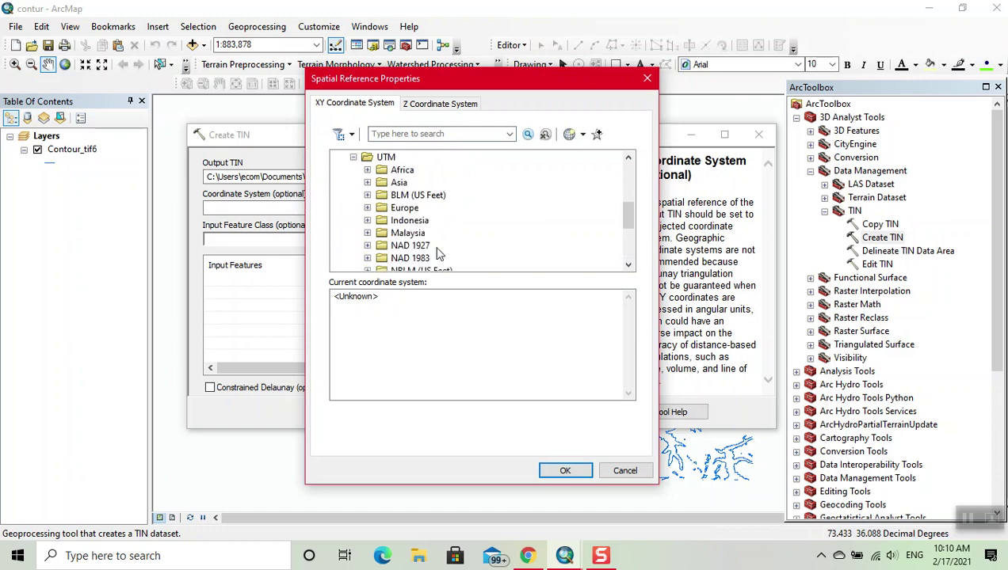
scroll(439, 254, down, 3)
click(368, 221)
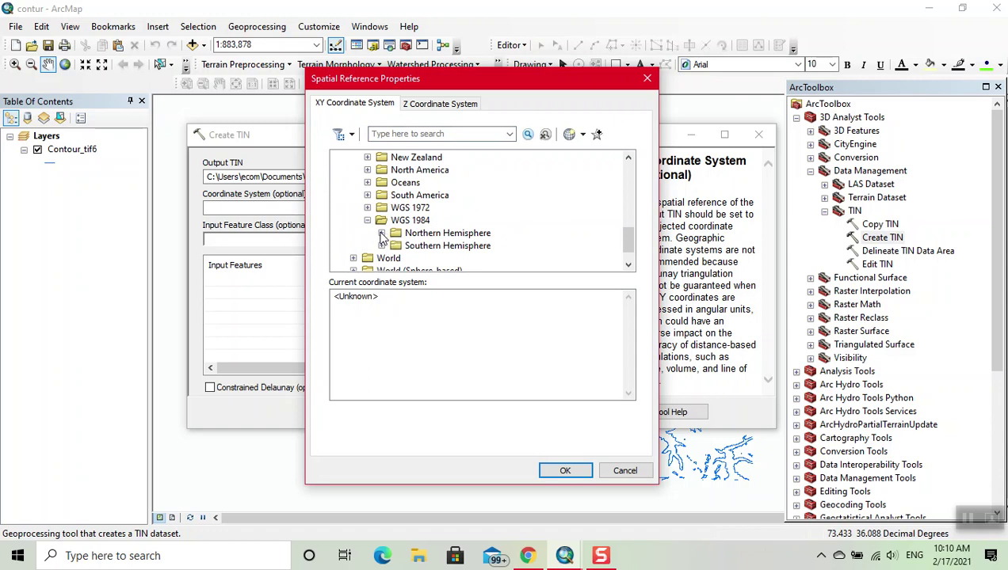
click(382, 236)
scroll(560, 259, down, 5)
scroll(562, 262, down, 3)
scroll(564, 268, down, 5)
scroll(564, 267, down, 1)
double_click(496, 220)
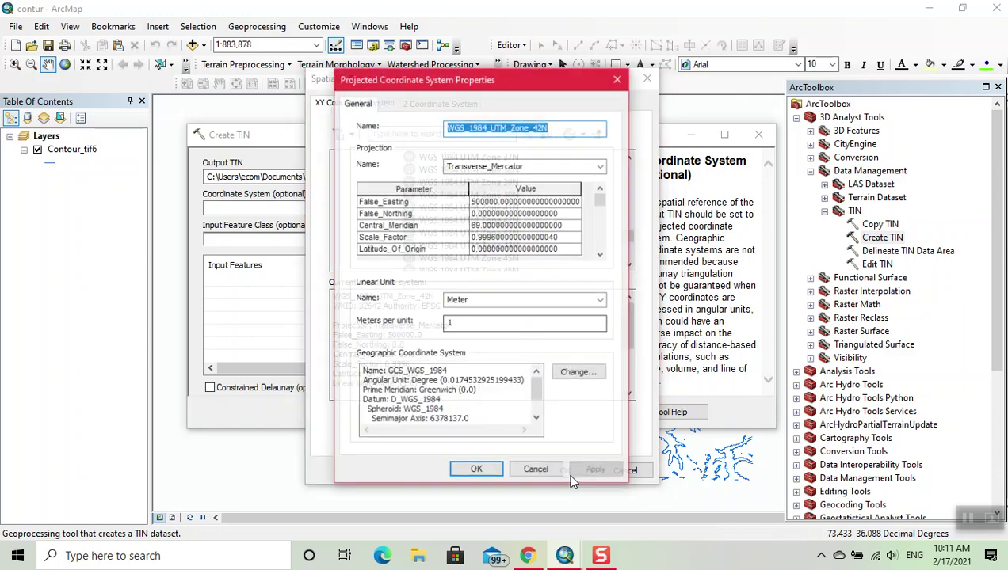
click(476, 469)
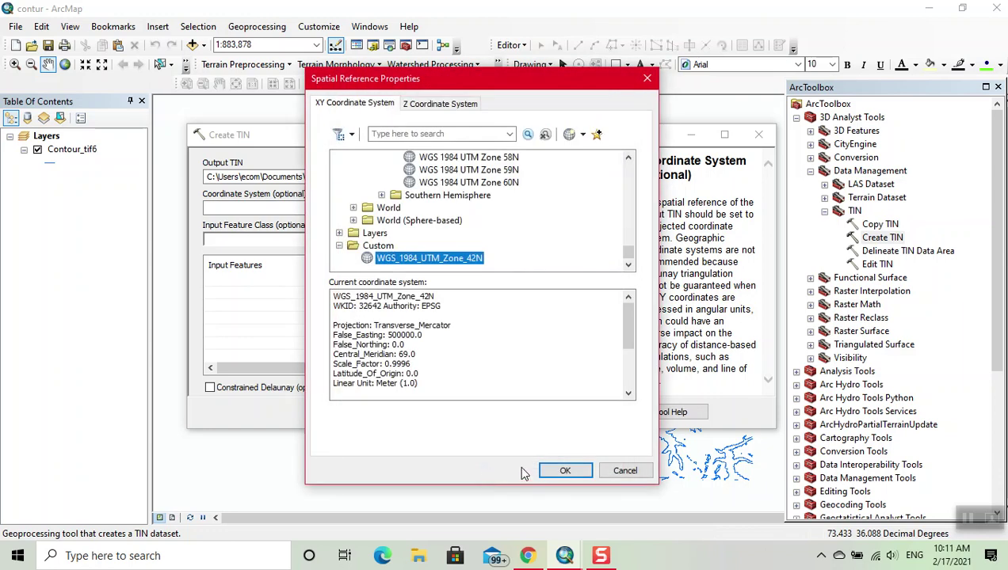
click(561, 471)
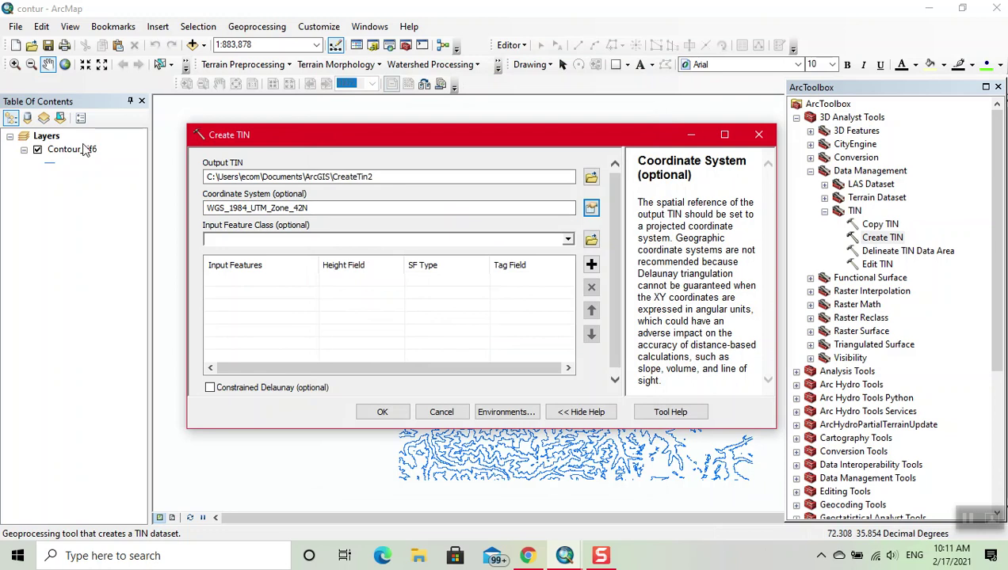
Add Contour_tif6 as input features and set the processing extent to match Contour_tif6.
drag(86, 151, 342, 240)
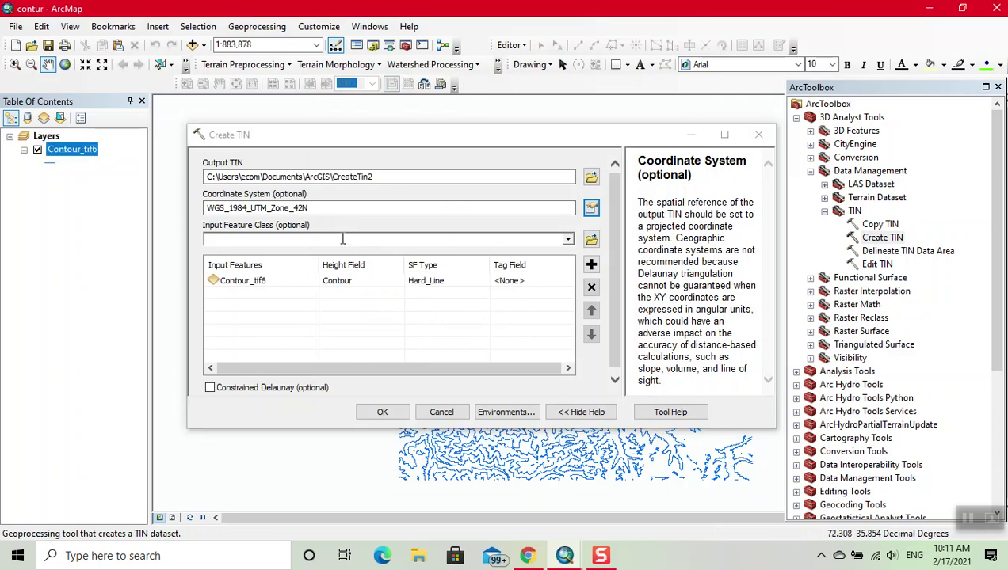
click(485, 415)
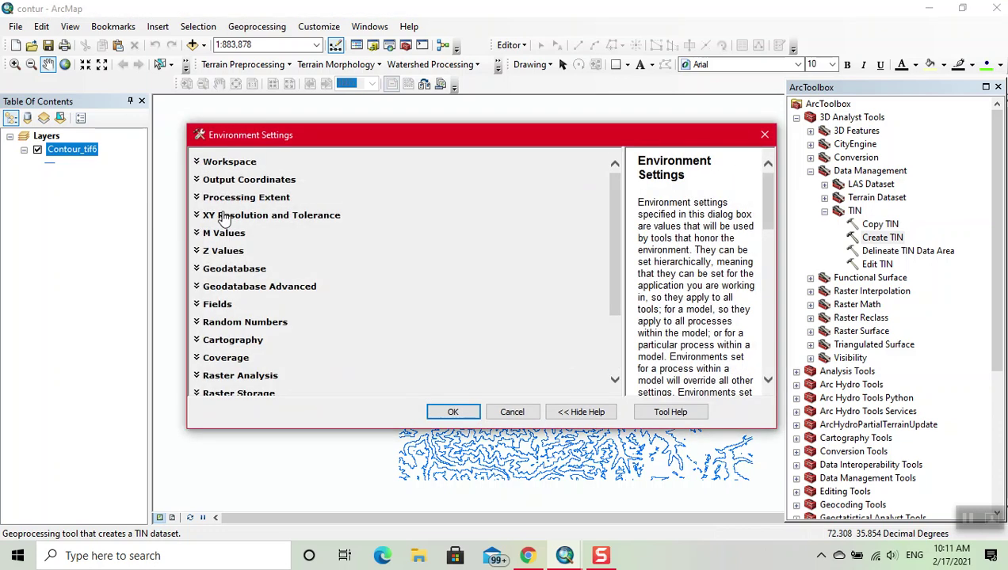
click(206, 198)
click(416, 227)
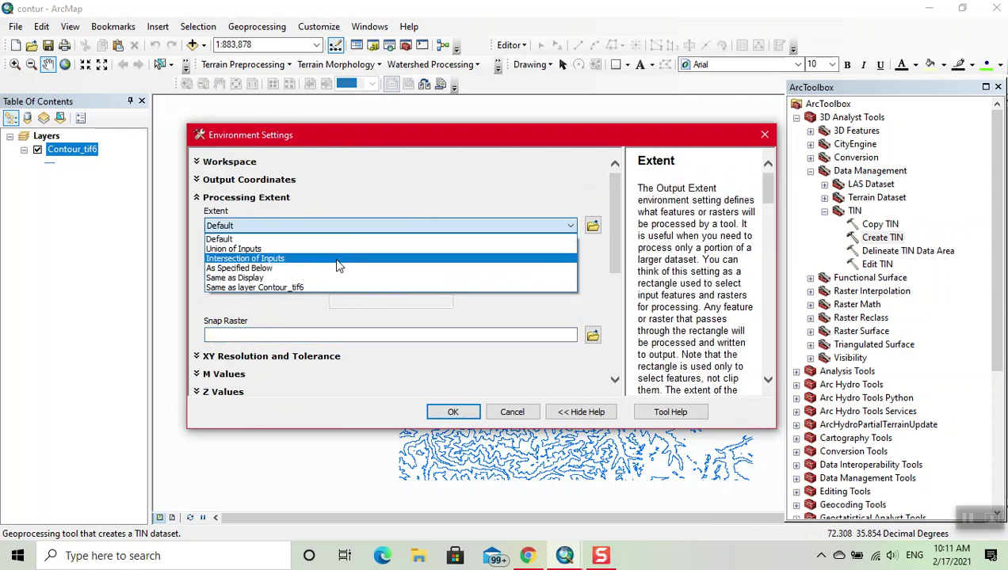
click(320, 288)
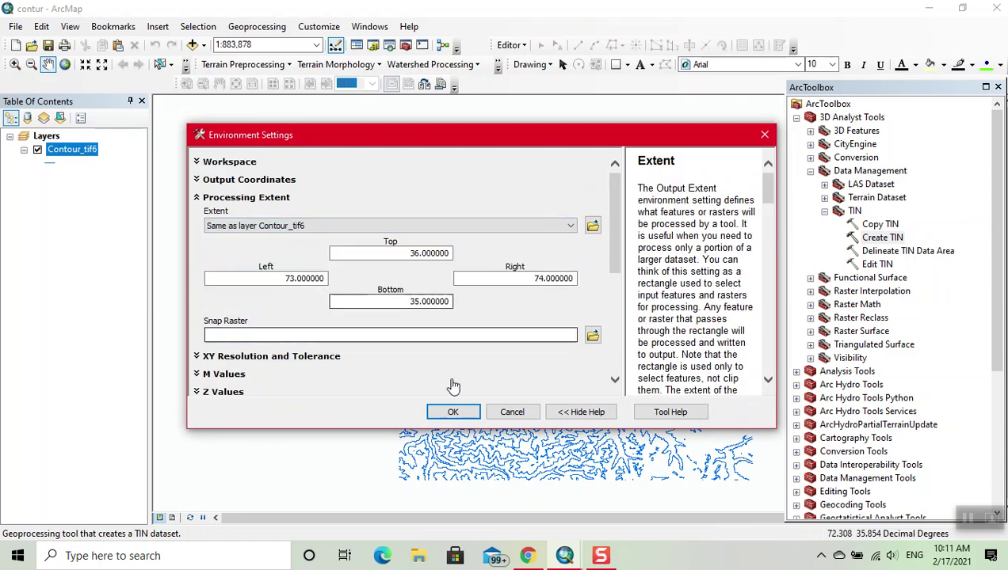
click(452, 412)
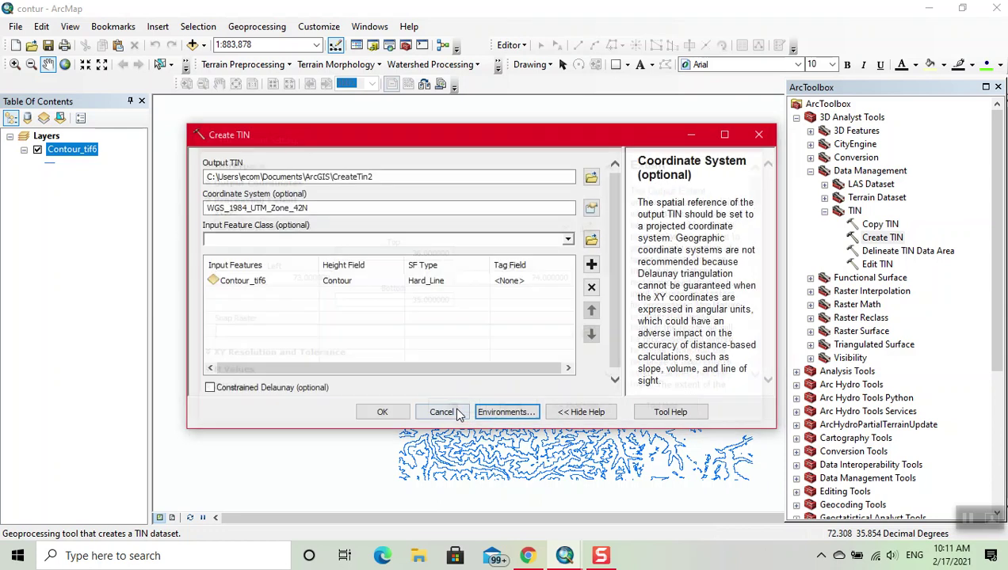
Run Create TIN to build CreateTin2, shown in nine elevation classes from 1300 to 5300.
click(381, 412)
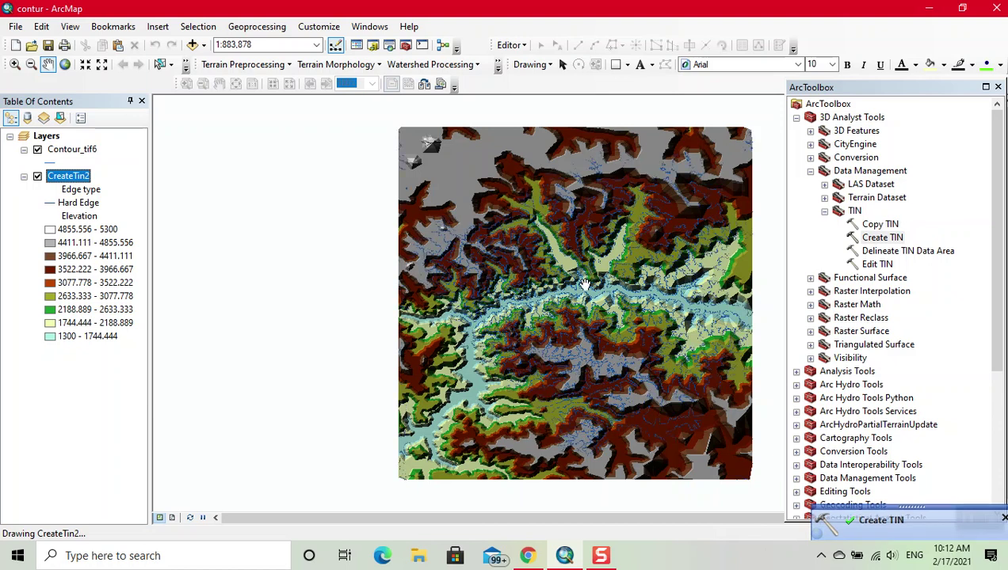
Open TIN to Raster with CreateTin2 as input TIN, then open its Environment Settings.
click(810, 158)
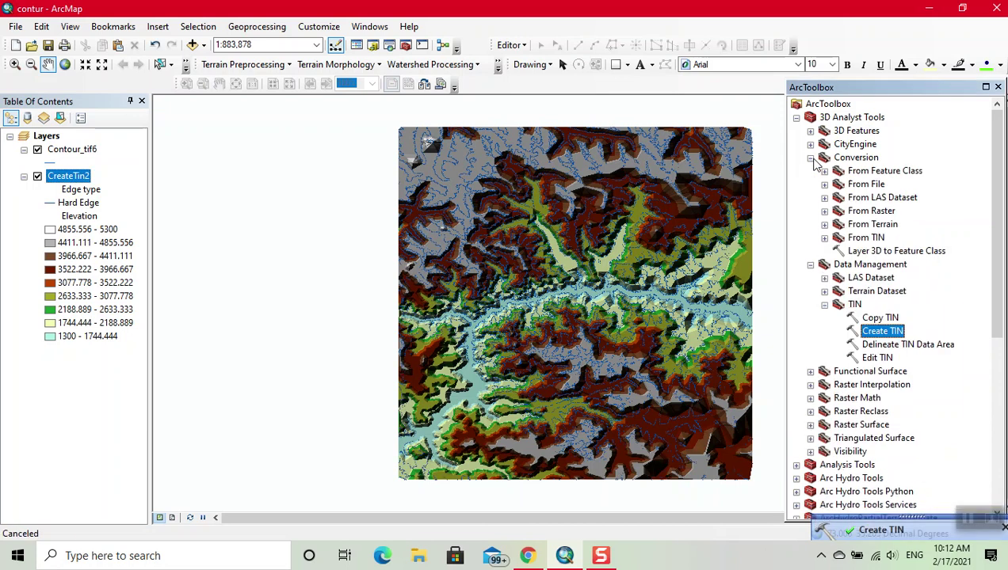
click(823, 238)
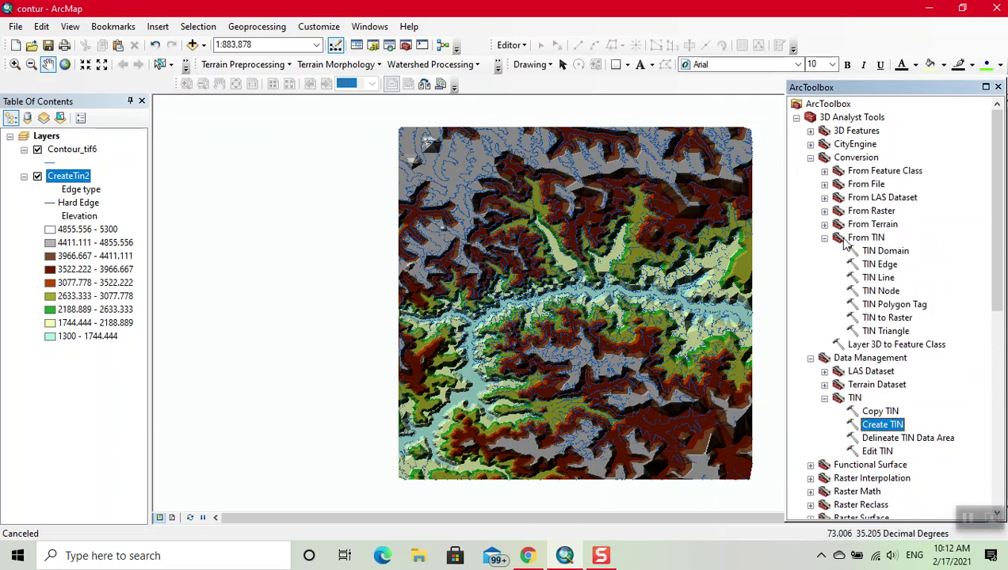
double_click(886, 317)
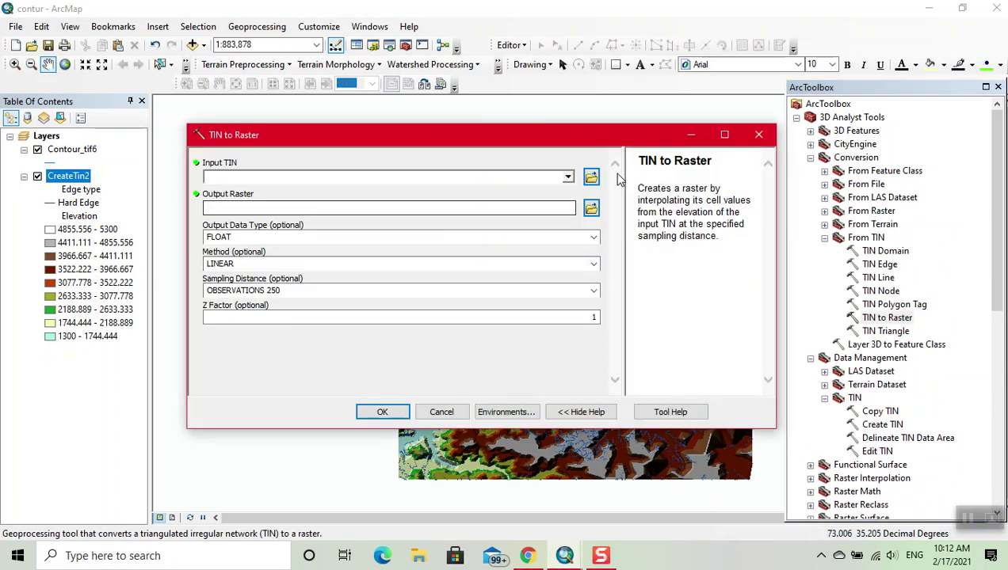
click(567, 177)
click(256, 191)
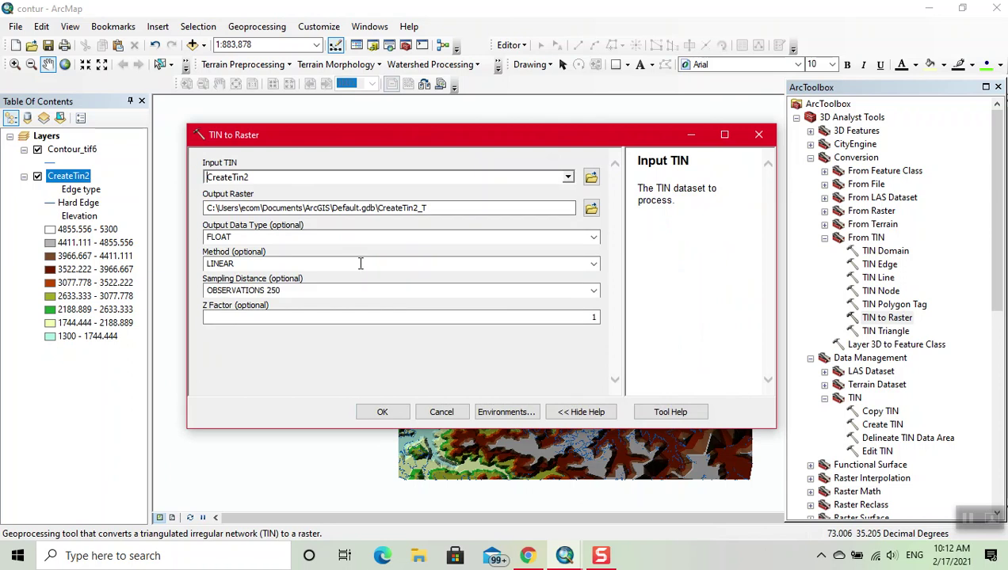
click(490, 413)
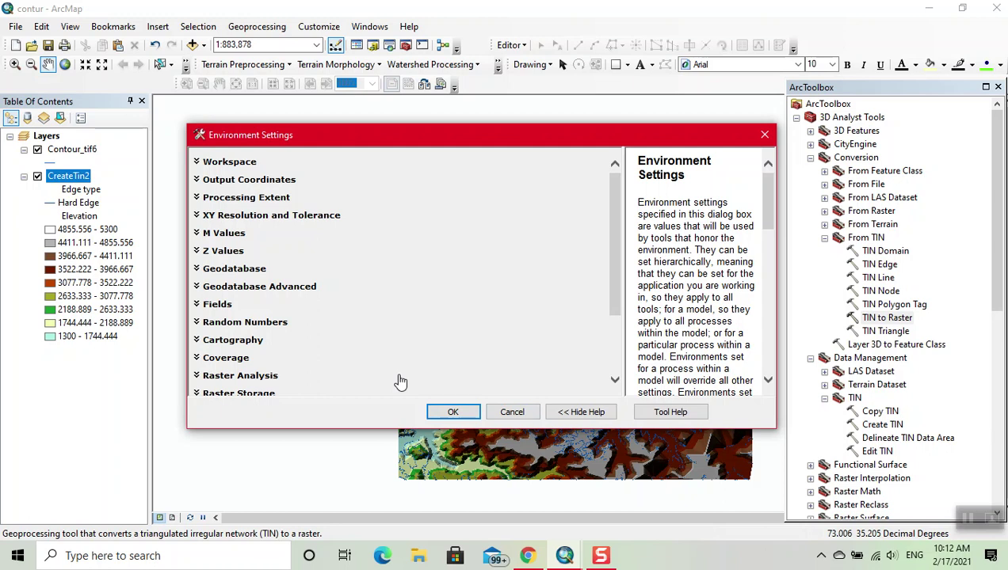
scroll(358, 356, down, 3)
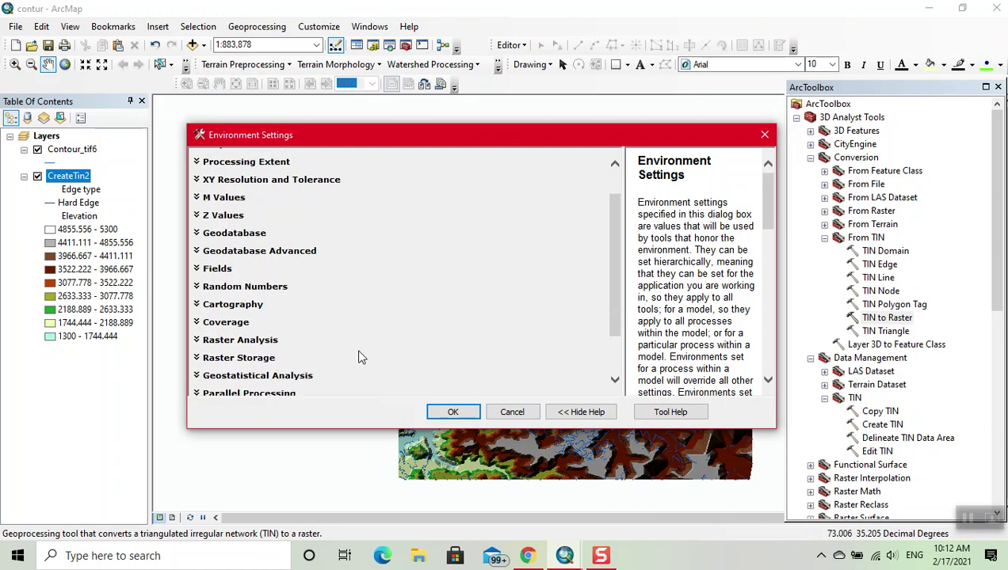
Keep the Raster Analysis cell size at Maximum of Inputs.
scroll(358, 356, down, 3)
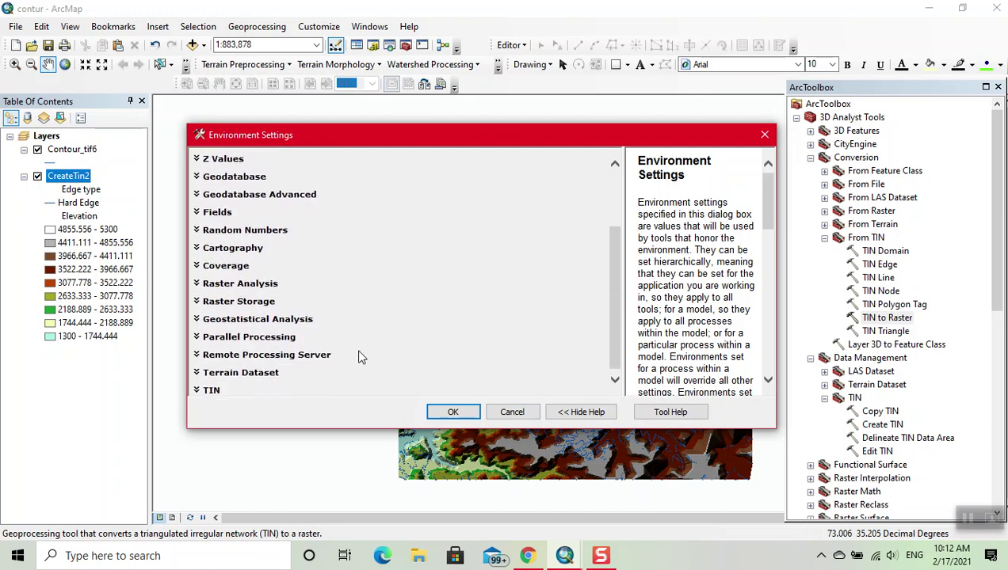
click(197, 281)
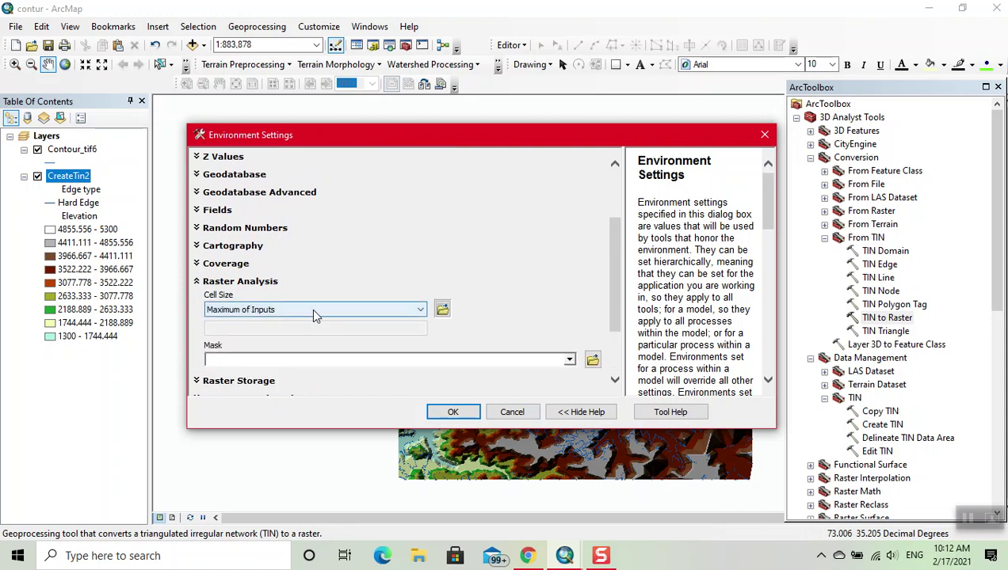
click(403, 313)
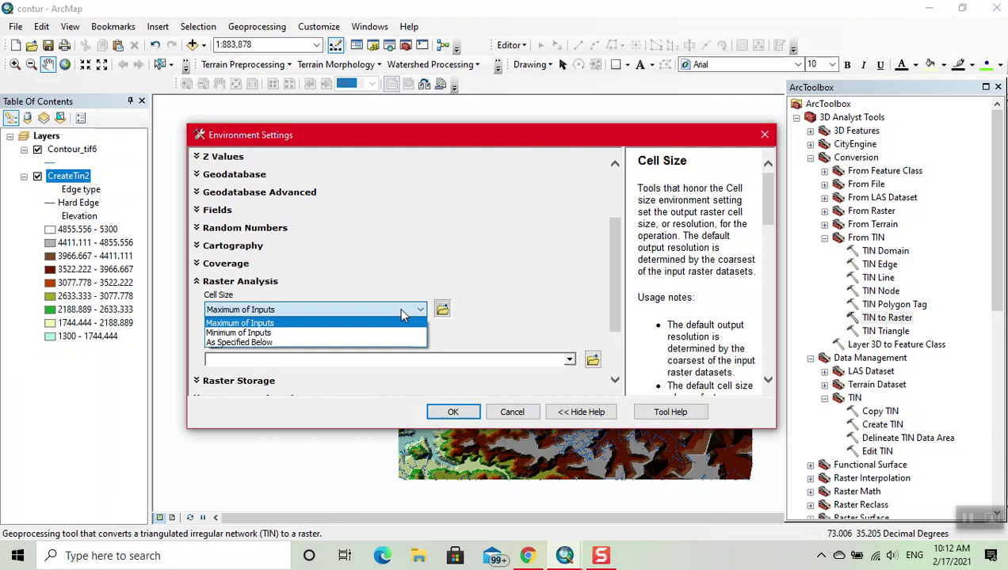
click(239, 342)
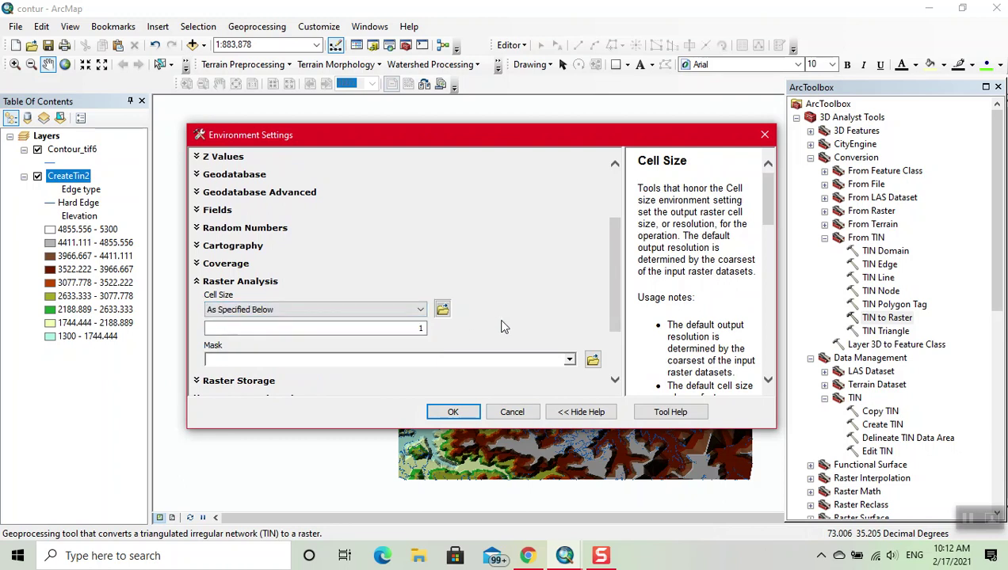
click(353, 310)
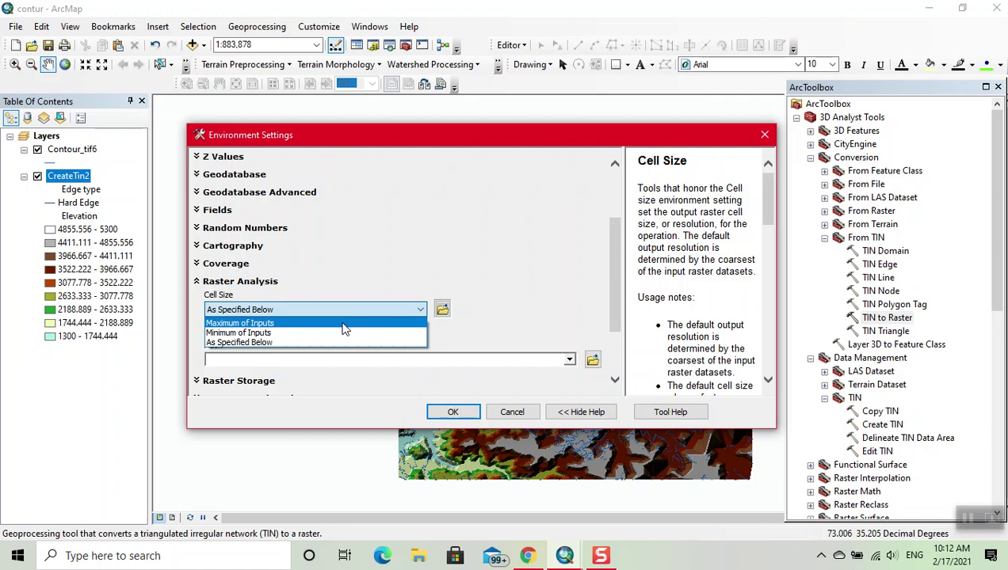
click(343, 323)
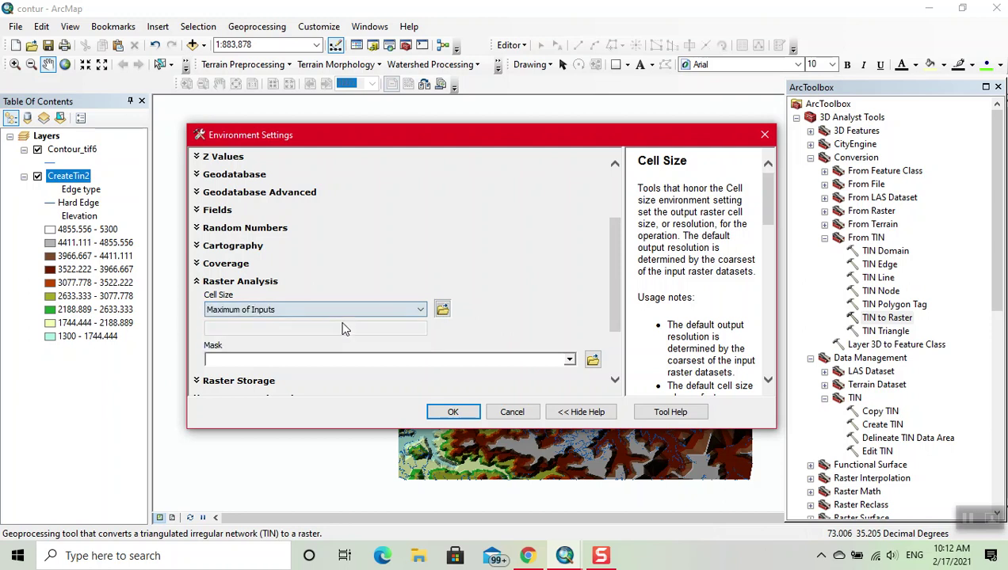
click(615, 383)
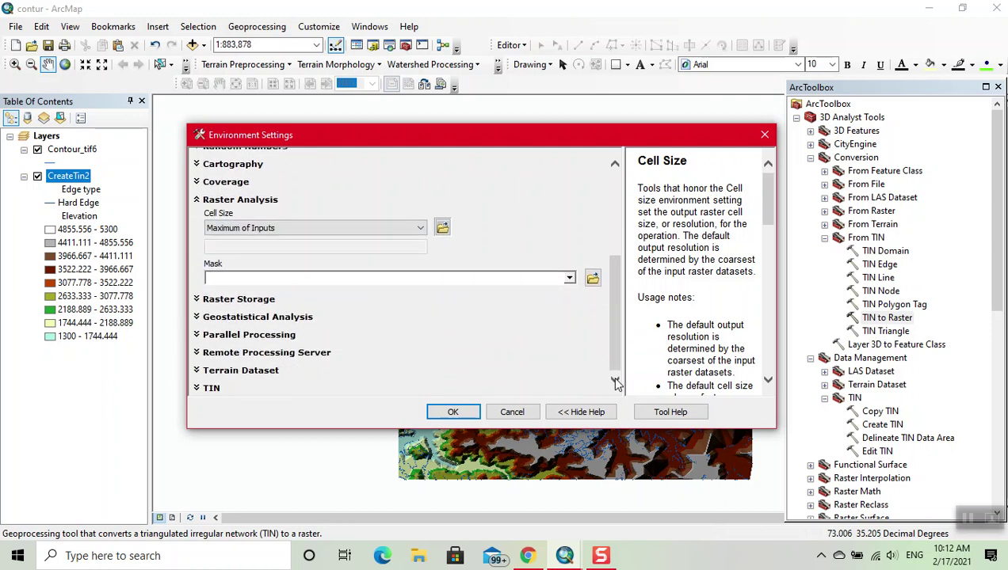
Set the Raster Analysis mask to Contour_tif6.
click(569, 279)
click(569, 279)
click(569, 279)
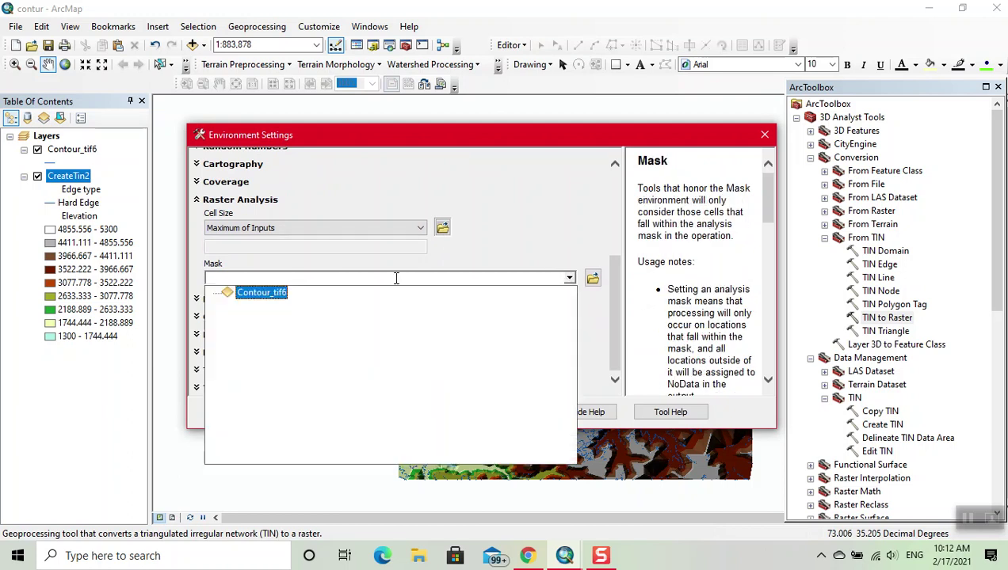
click(277, 295)
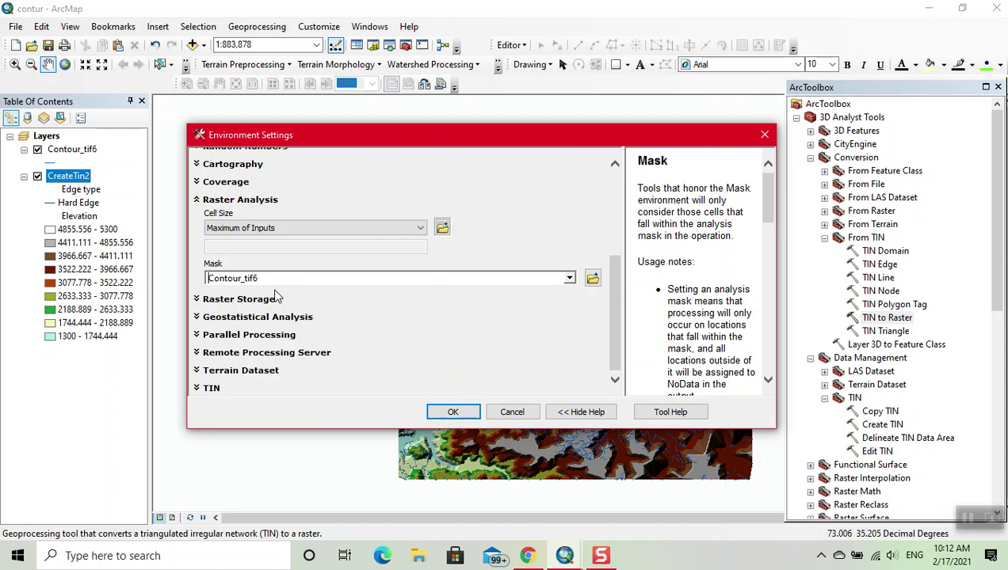
click(196, 300)
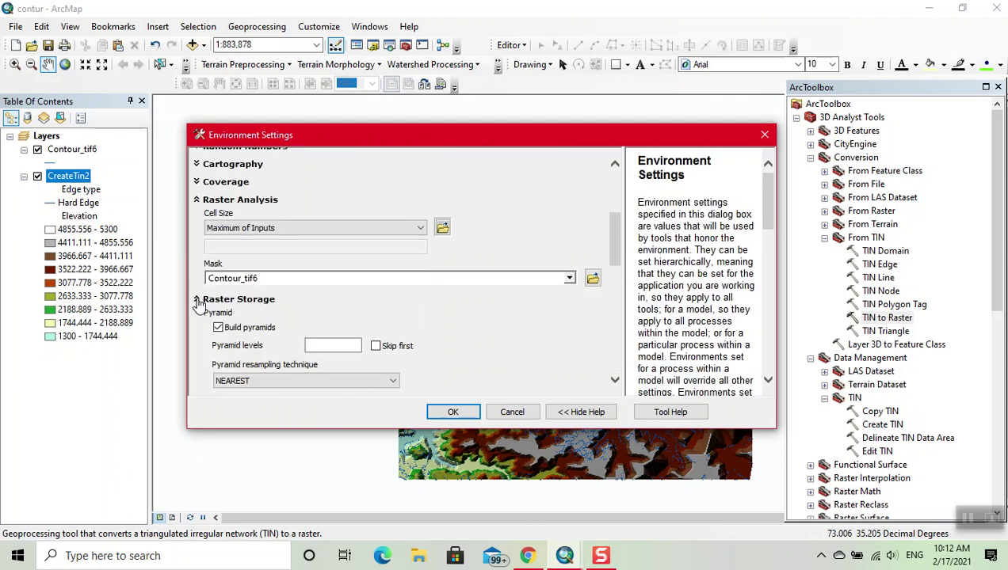
click(198, 300)
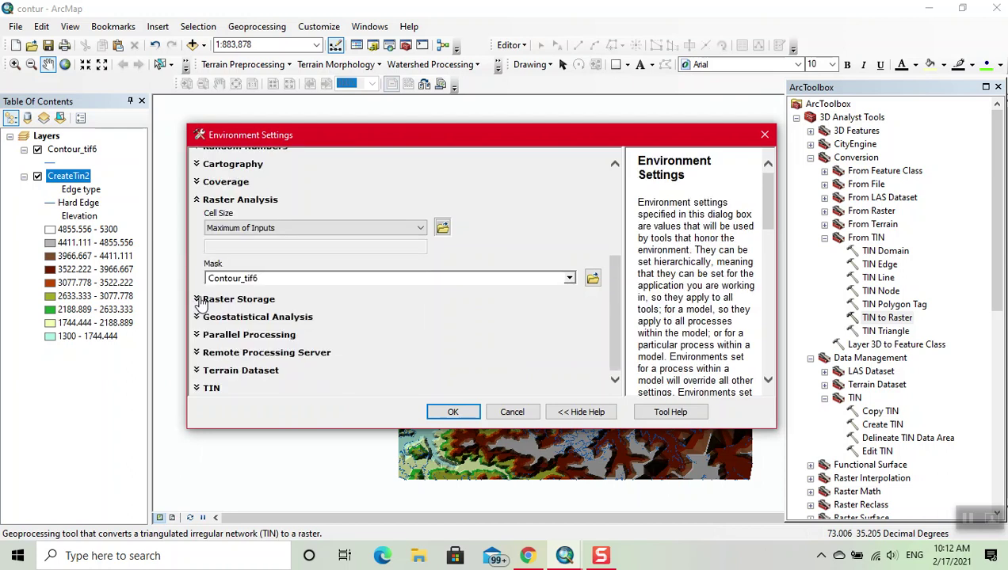
click(198, 317)
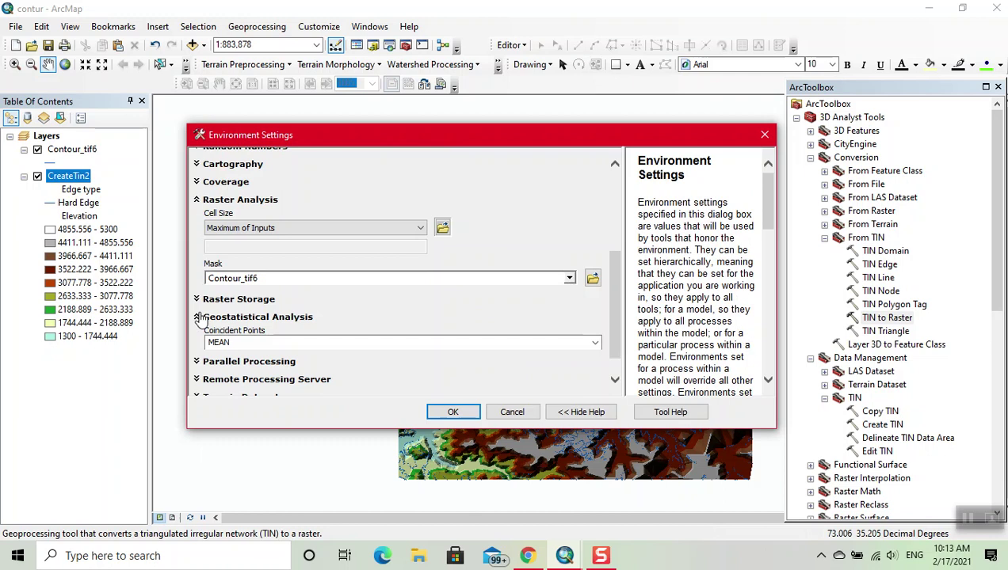
click(238, 343)
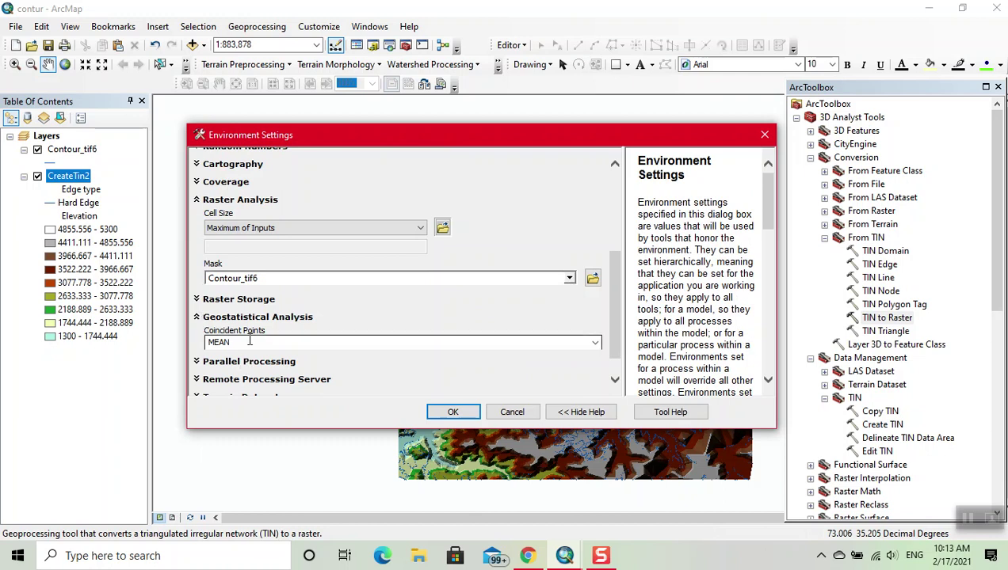
click(595, 345)
click(595, 346)
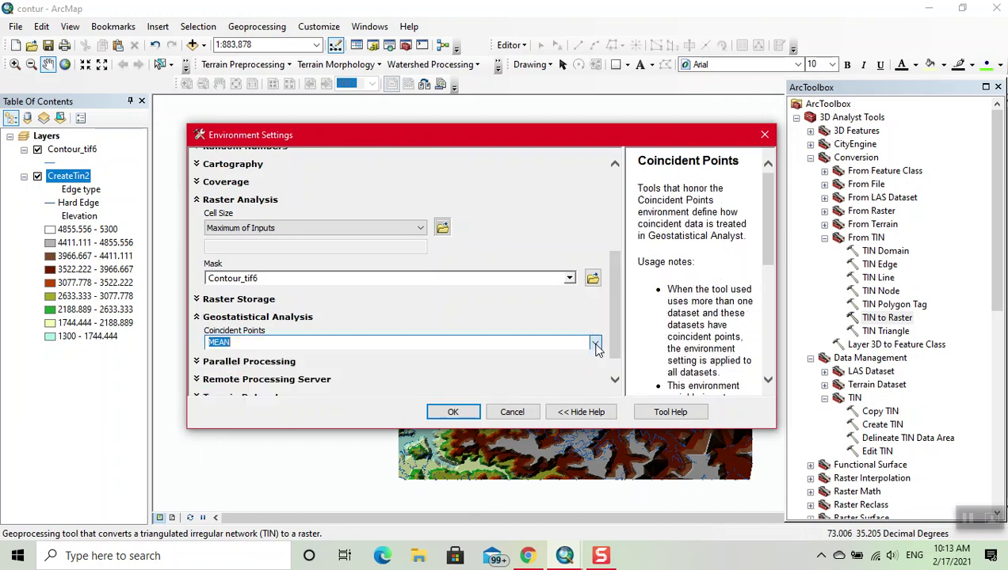
click(196, 362)
scroll(285, 368, down, 1)
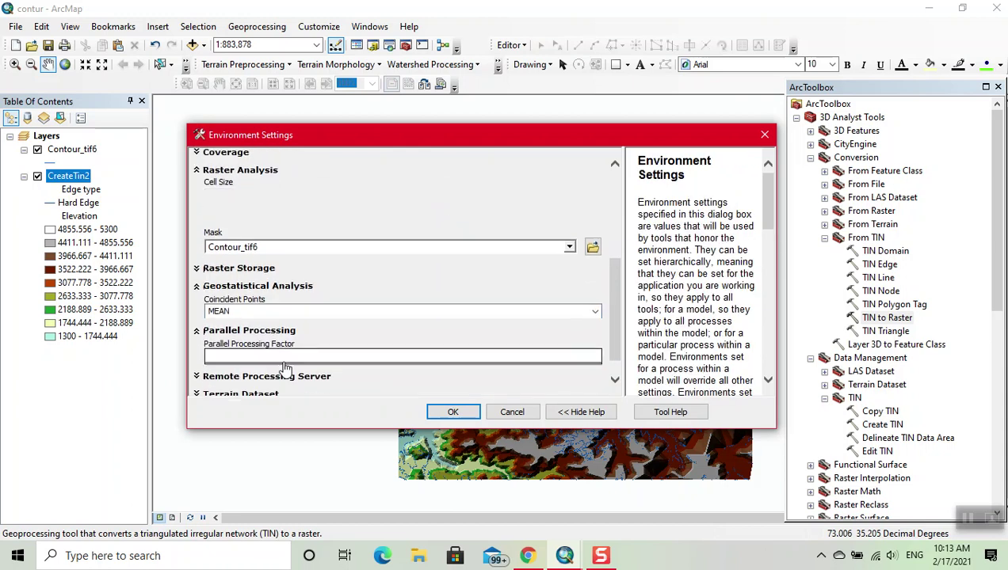
click(492, 352)
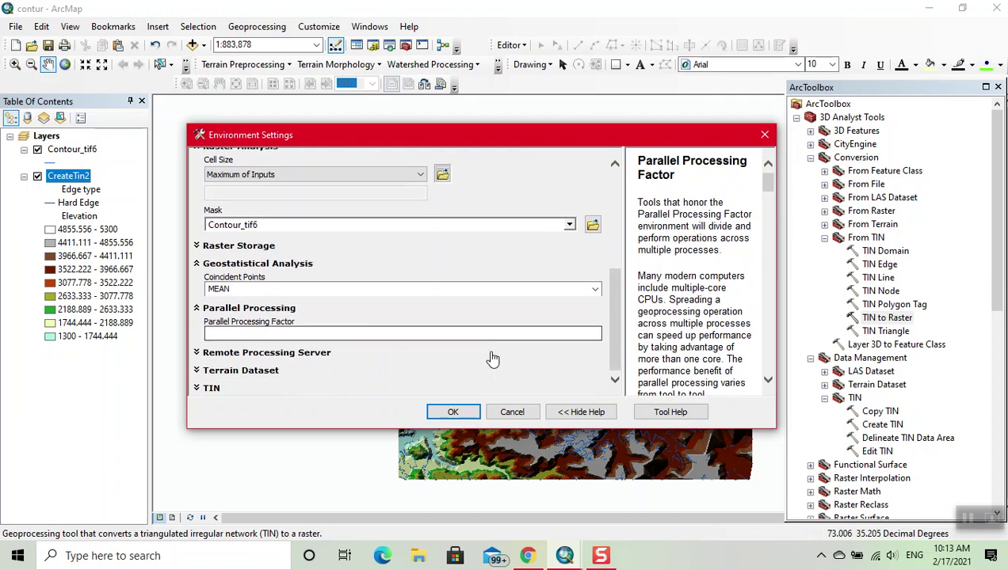
click(196, 353)
click(197, 355)
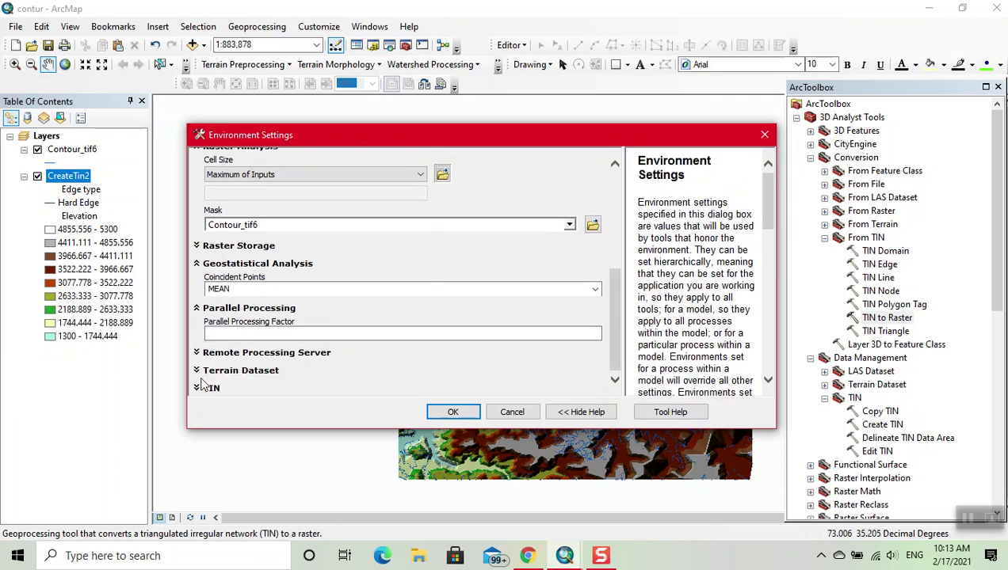
click(195, 390)
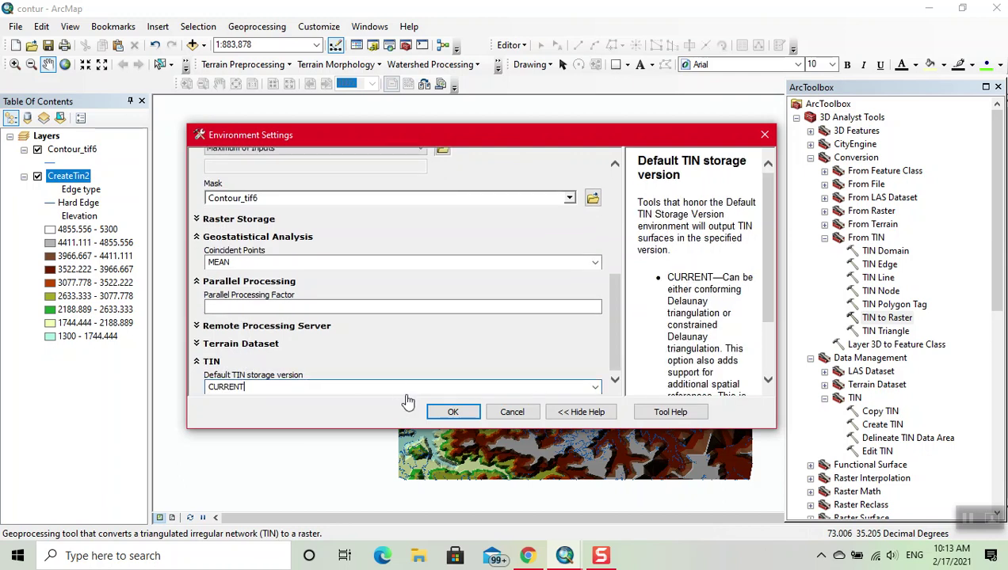
click(596, 386)
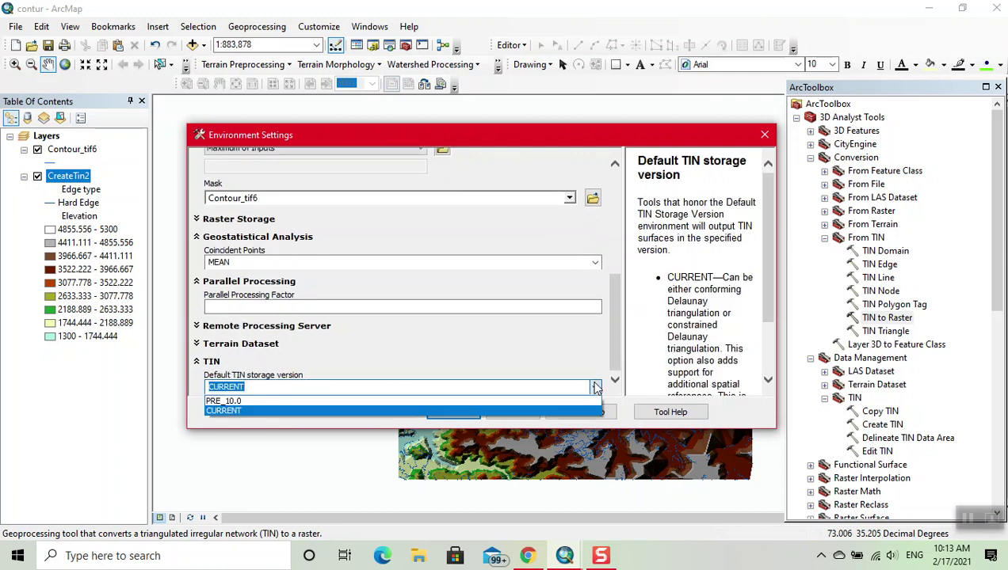
click(596, 387)
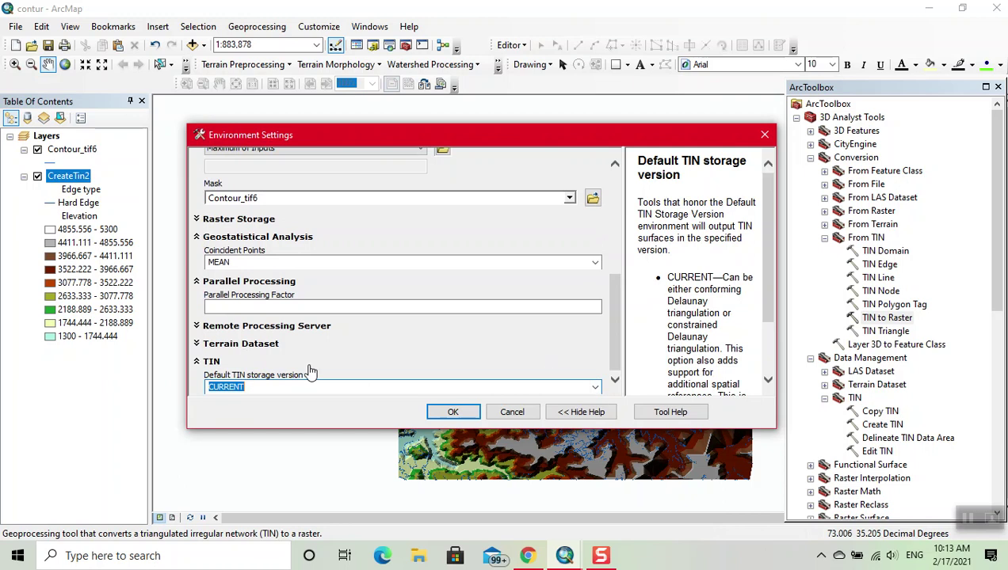
click(199, 346)
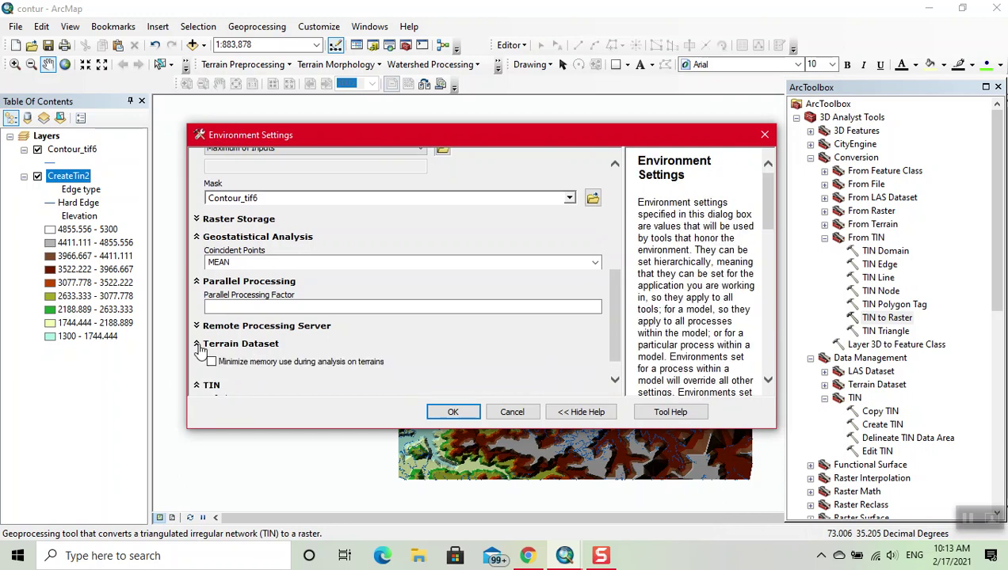
click(198, 345)
click(198, 327)
click(382, 331)
click(389, 331)
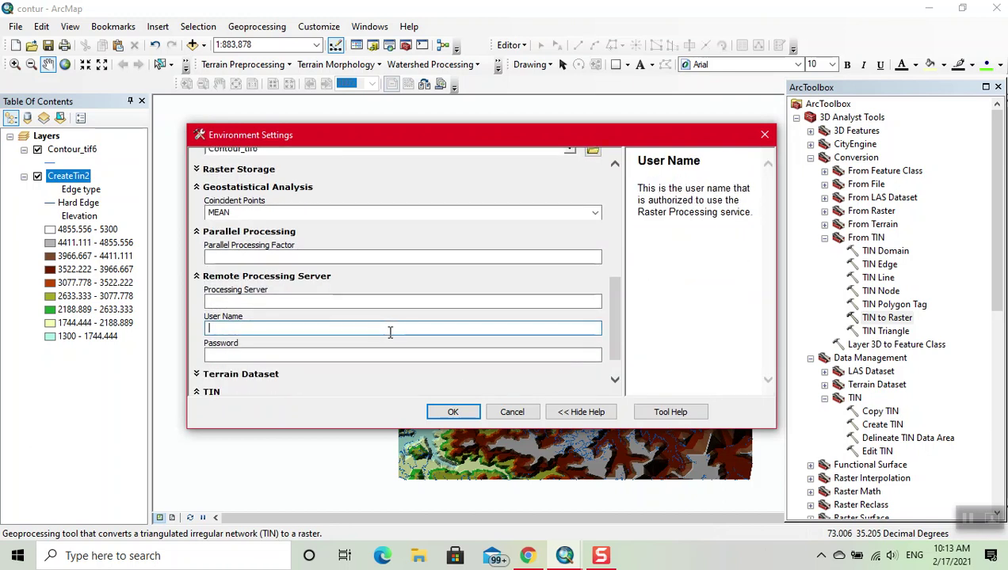
click(197, 279)
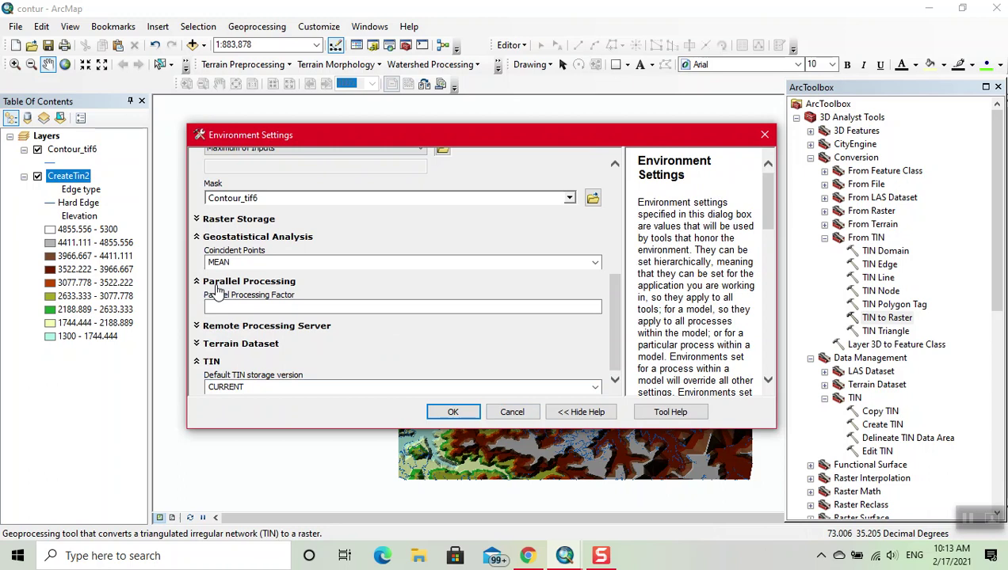
Accept the environment settings and run TIN to Raster to create CreateTin2_T.
click(453, 414)
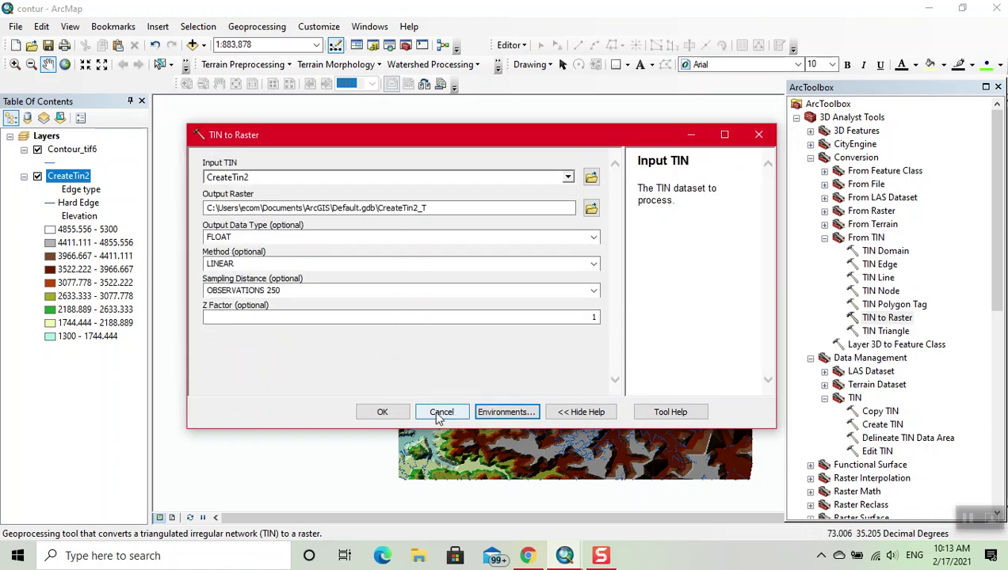
click(383, 412)
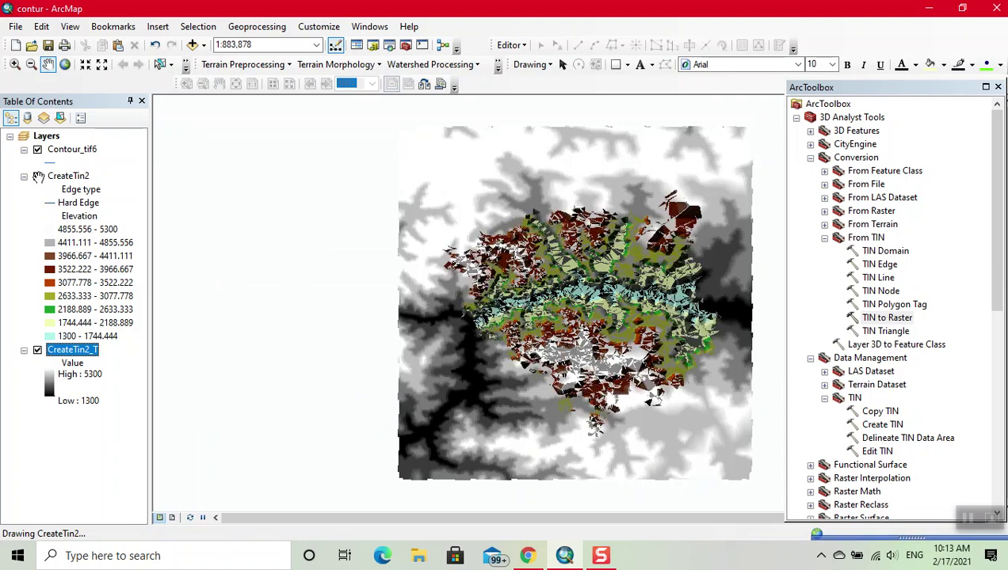
Turn off the CreateTin2 and Contour_tif6 layers so only CreateTin2_T shows.
click(38, 176)
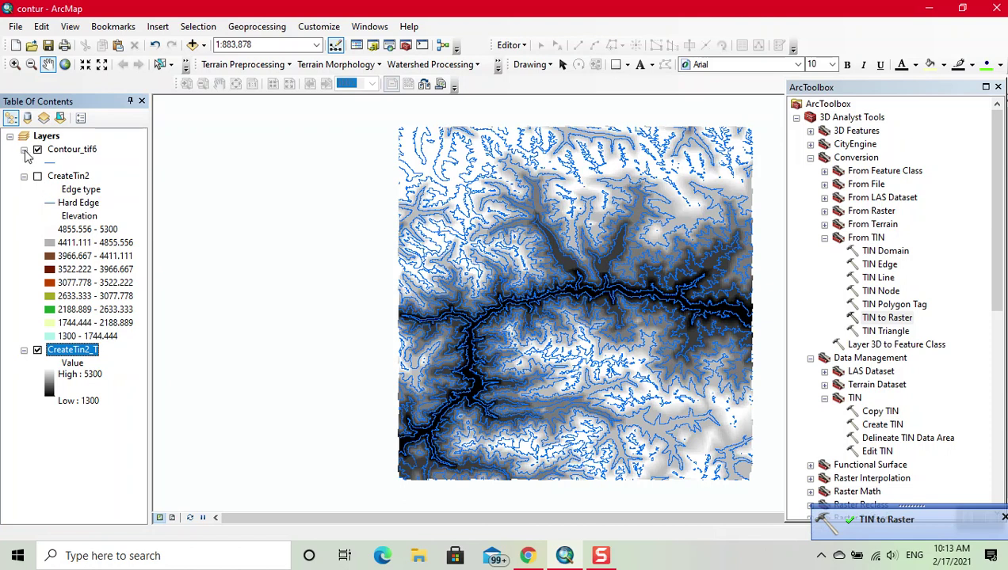
click(37, 151)
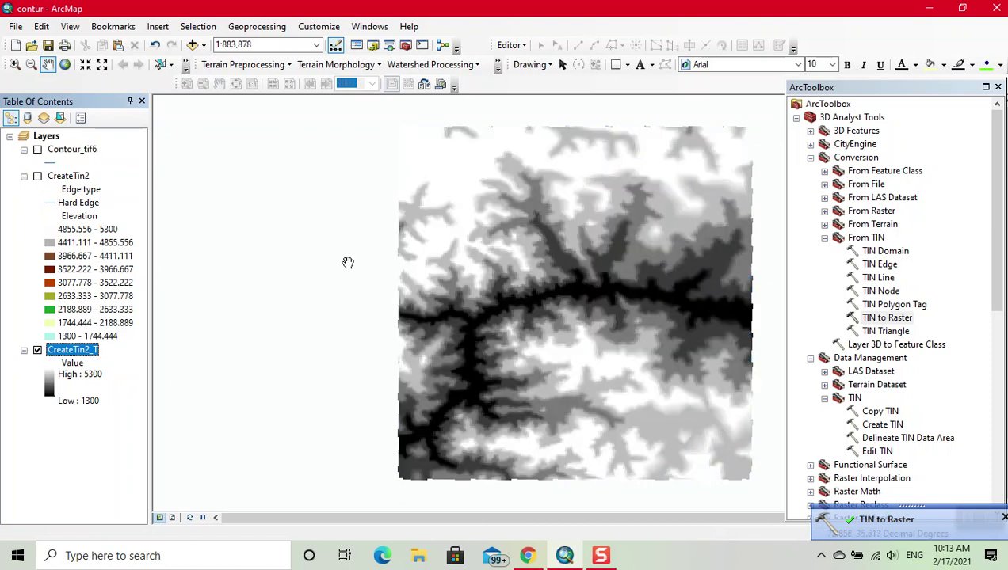